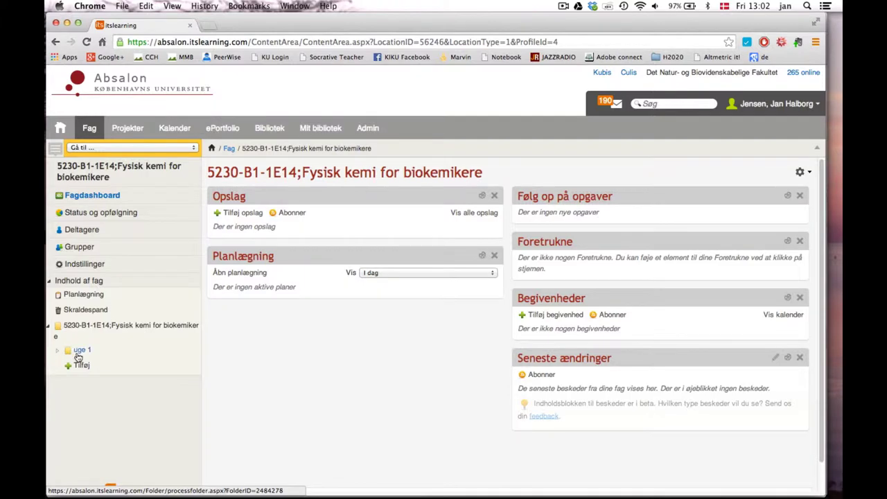
# Step: Start adding a new test to the "uge 1" folder of the course
pyautogui.click(60, 351)
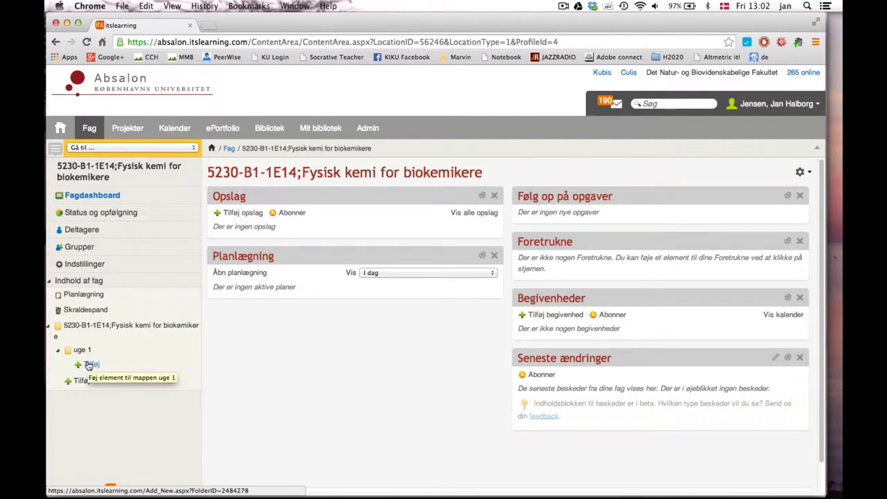
pyautogui.click(90, 365)
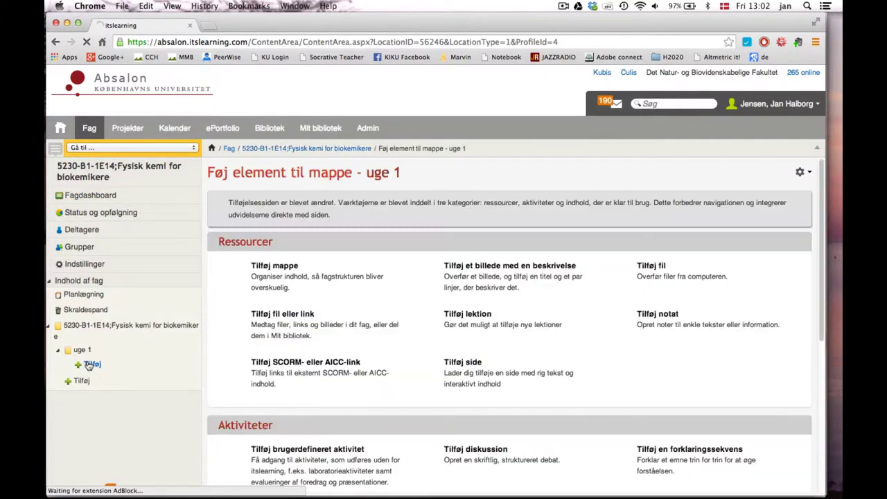
pyautogui.scroll(-5, 223, 350)
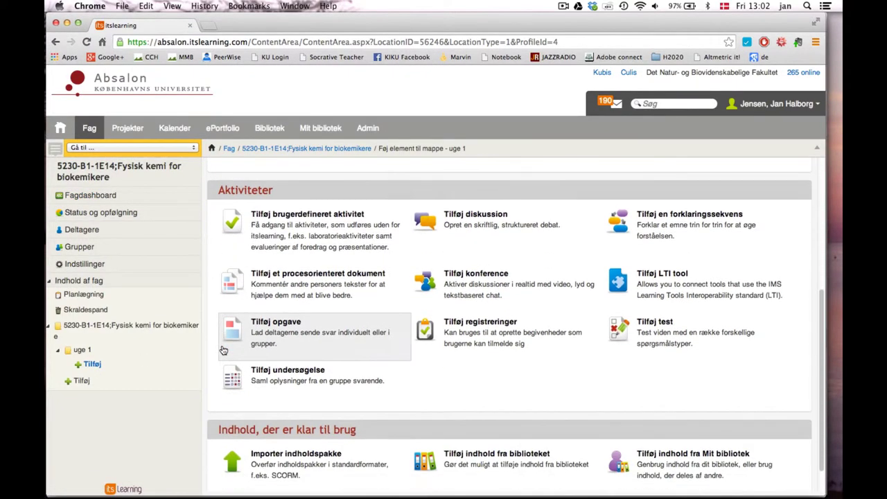
pyautogui.click(660, 338)
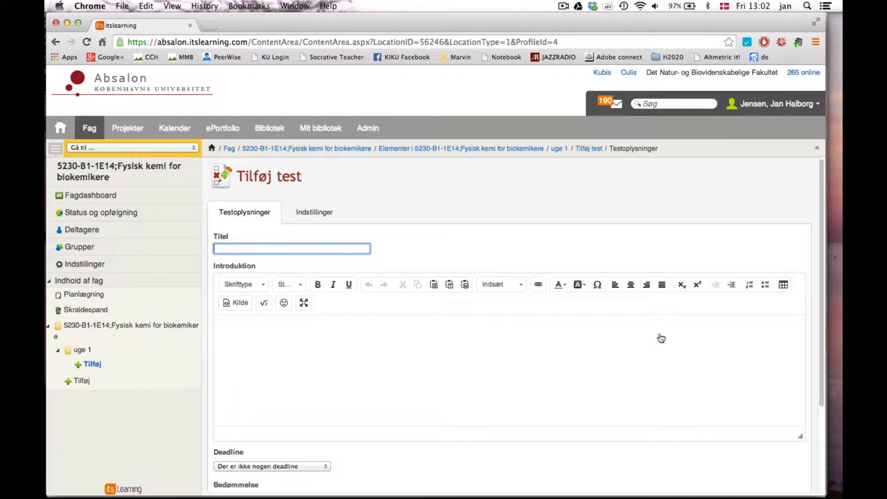
# Step: Give the test the title "Svar før mandag"
pyautogui.write('Sva')
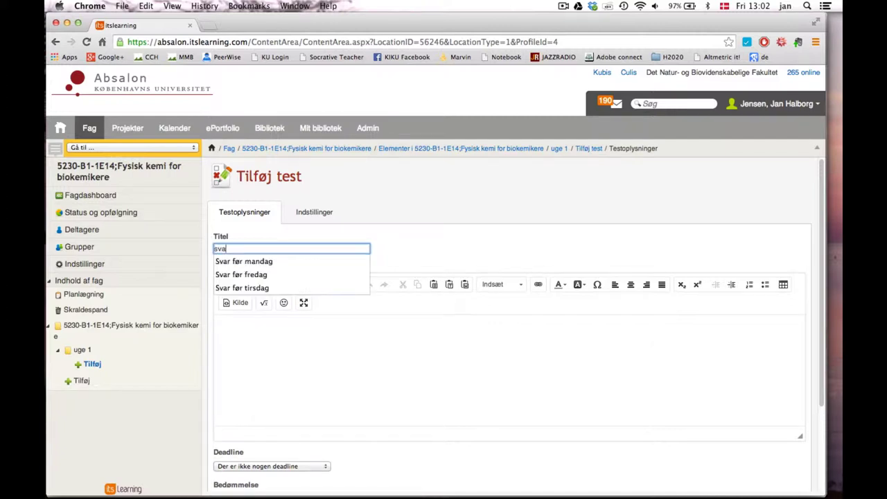
pyautogui.press('Down')
pyautogui.press('Return')
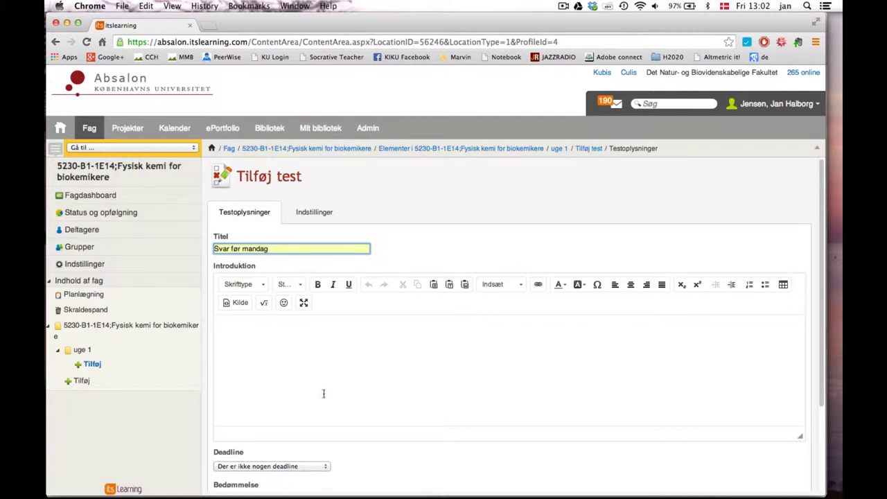
# Step: Enter the test introduction "Læs side 12-18 i lærebogen før quizzen"
pyautogui.click(236, 342)
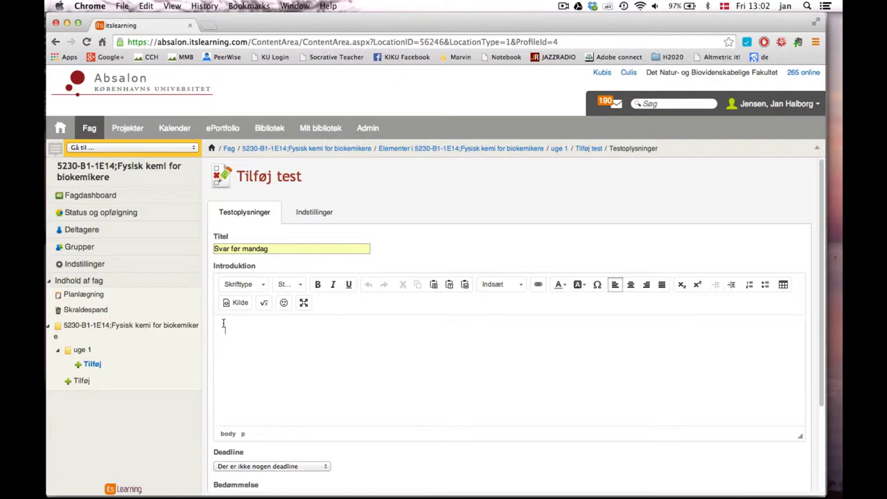
pyautogui.write('Læs side 12-18 i lærebige')
pyautogui.press('BackSpace')
pyautogui.press('BackSpace')
pyautogui.press('BackSpace')
pyautogui.write('ogen før o')
pyautogui.press('BackSpace')
pyautogui.write('ør o')
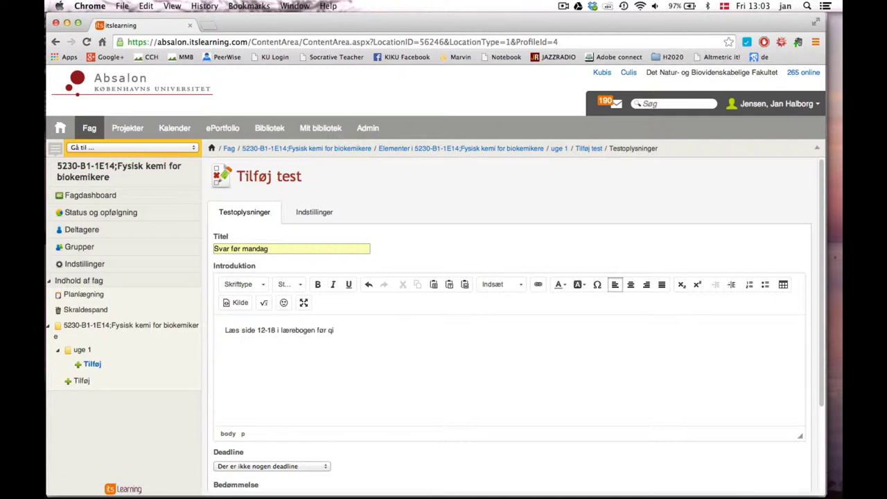
pyautogui.write('uizzen')
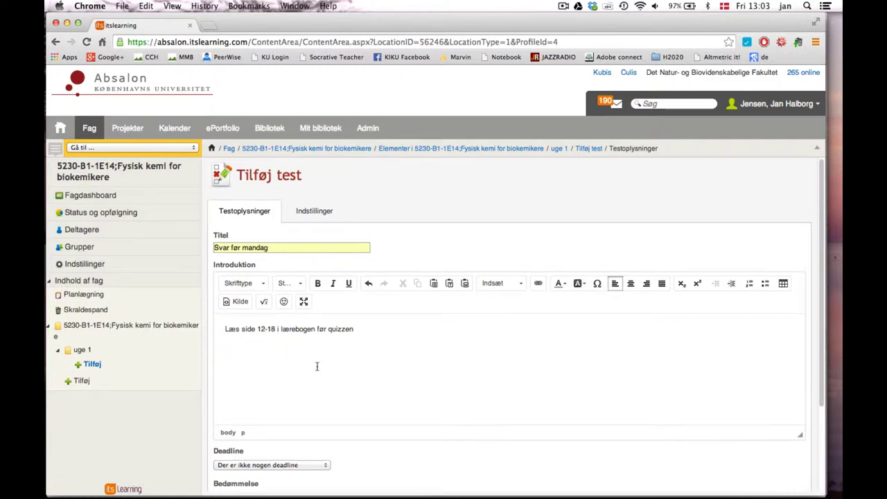
# Step: Set the deadline to the end of a specific day, 29-06-2014, and allow submission after the deadline
pyautogui.scroll(-3, 317, 366)
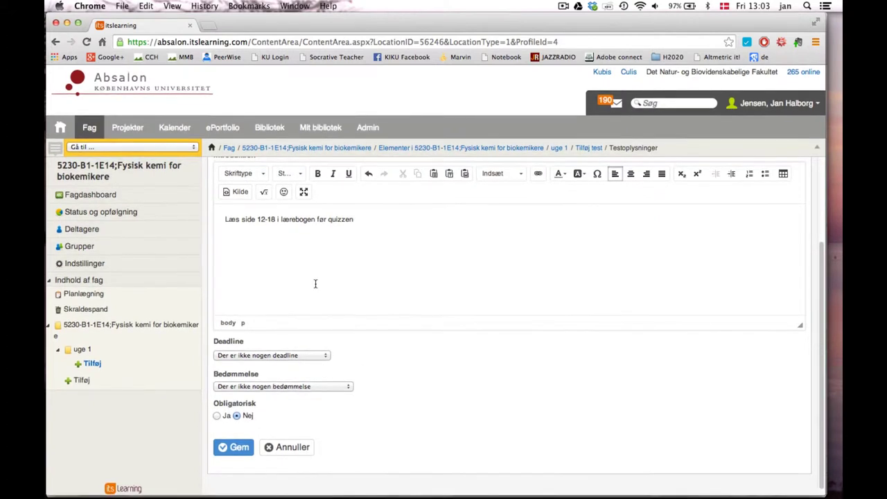
pyautogui.click(280, 356)
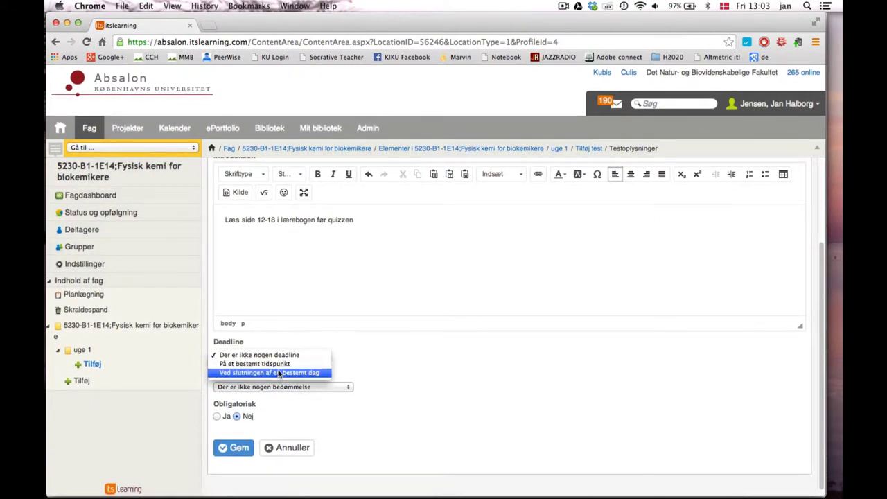
pyautogui.click(280, 373)
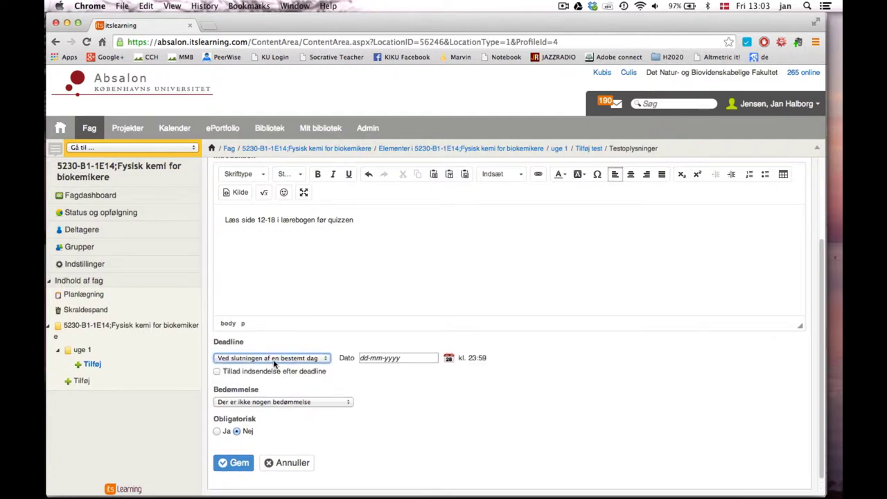
pyautogui.click(449, 359)
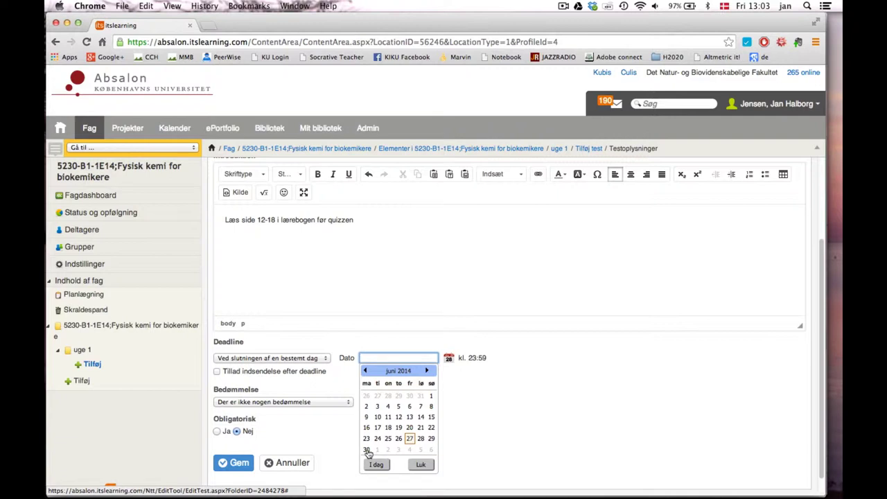
pyautogui.click(431, 439)
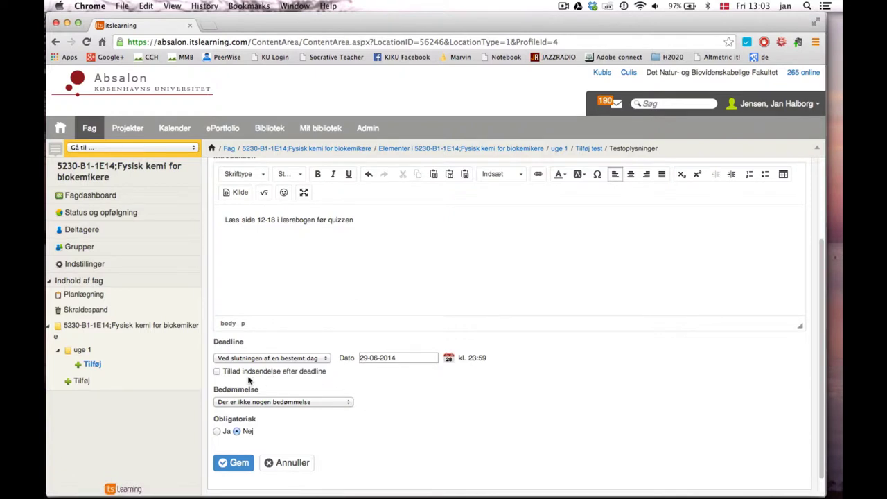
pyautogui.click(217, 371)
# Step: Keep the assessment at "Der er ikke nogen bedømmelse", make the test mandatory and save it
pyautogui.scroll(-1, 381, 417)
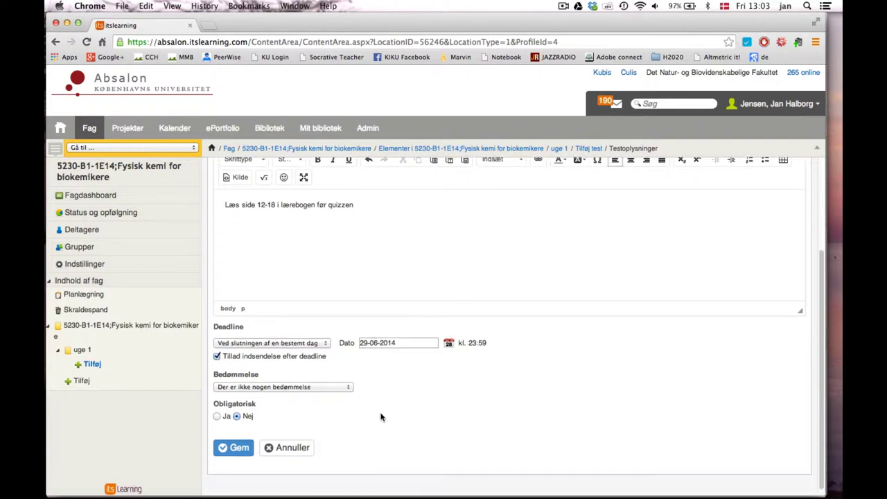
pyautogui.click(293, 388)
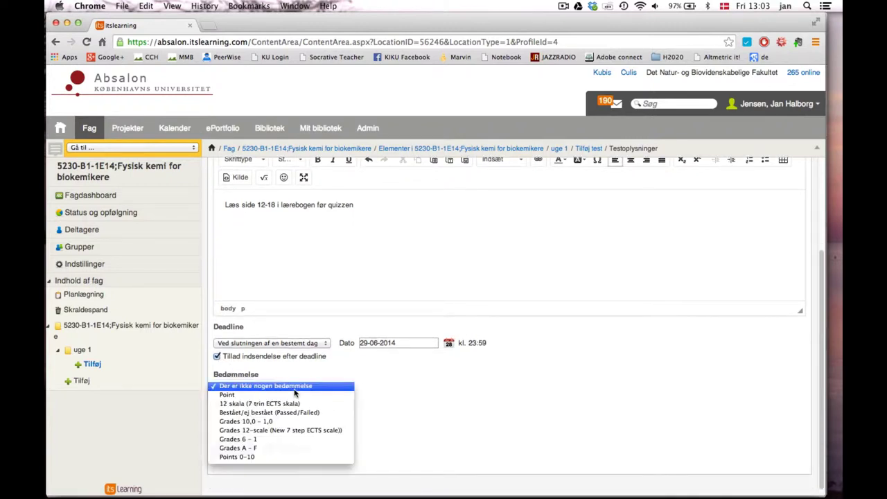
pyautogui.click(294, 390)
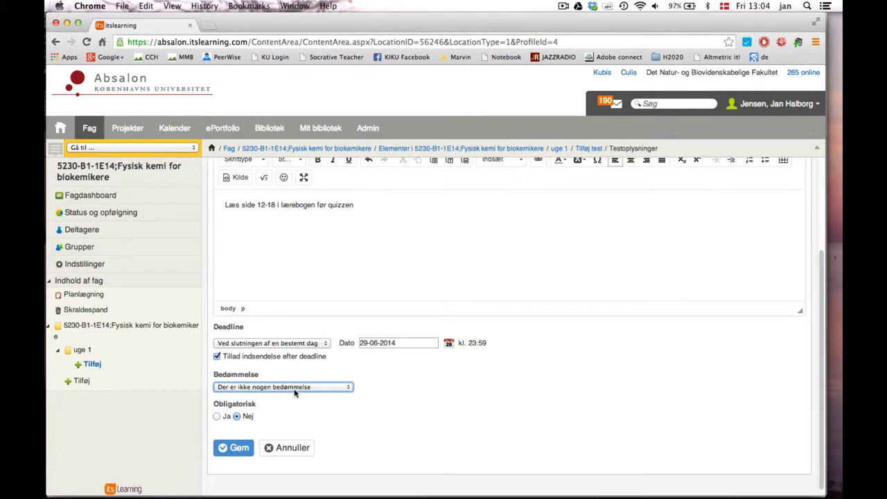
pyautogui.click(217, 417)
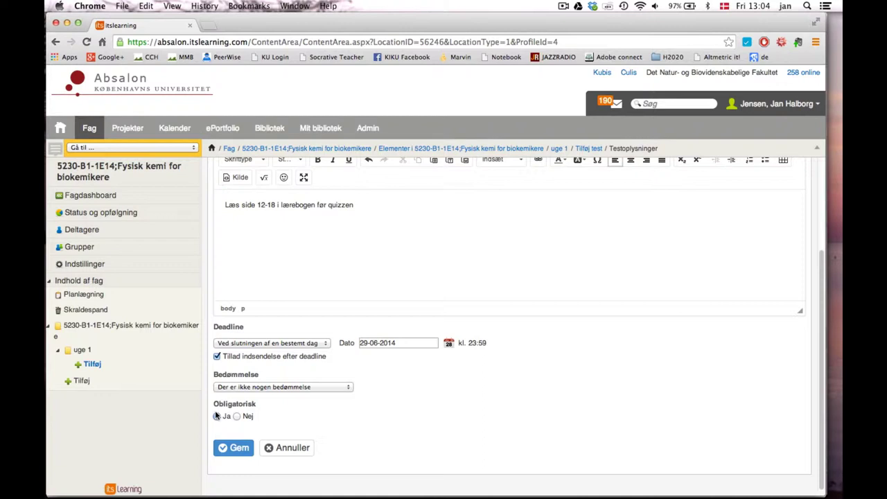
pyautogui.click(239, 448)
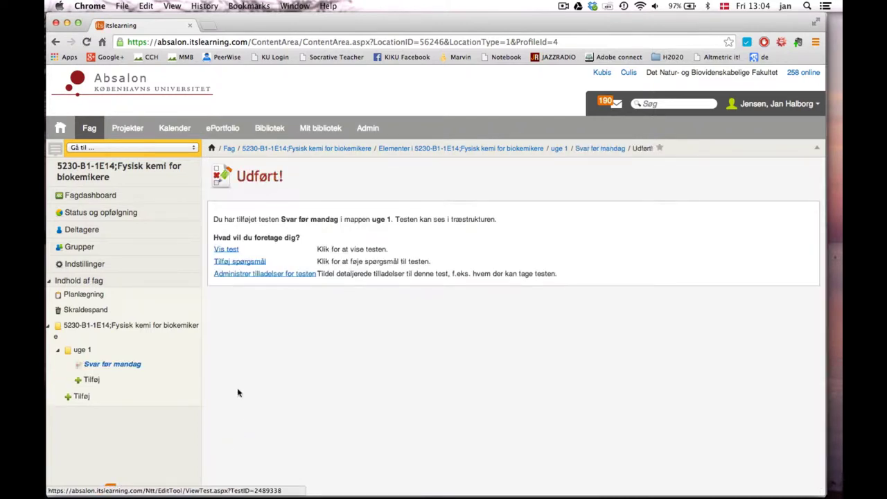
# Step: Open the new test's settings for editing and set the number of allowed attempts to Ubegrænset
pyautogui.click(226, 249)
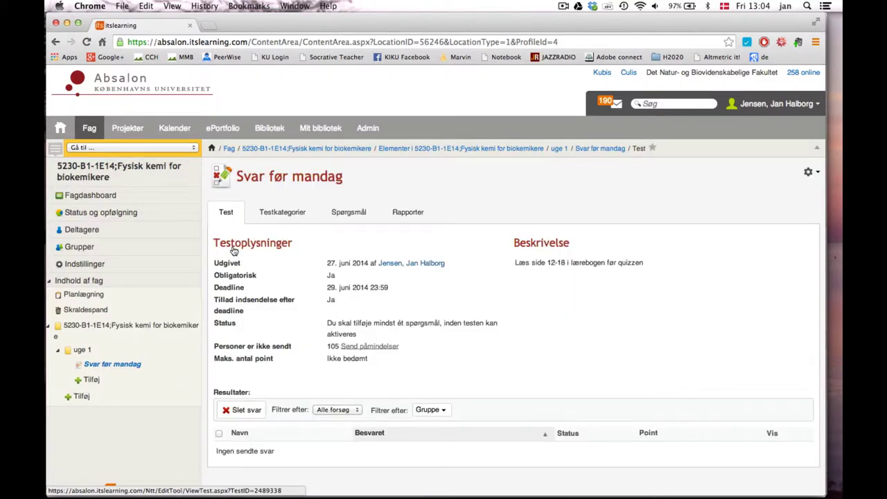
pyautogui.click(808, 173)
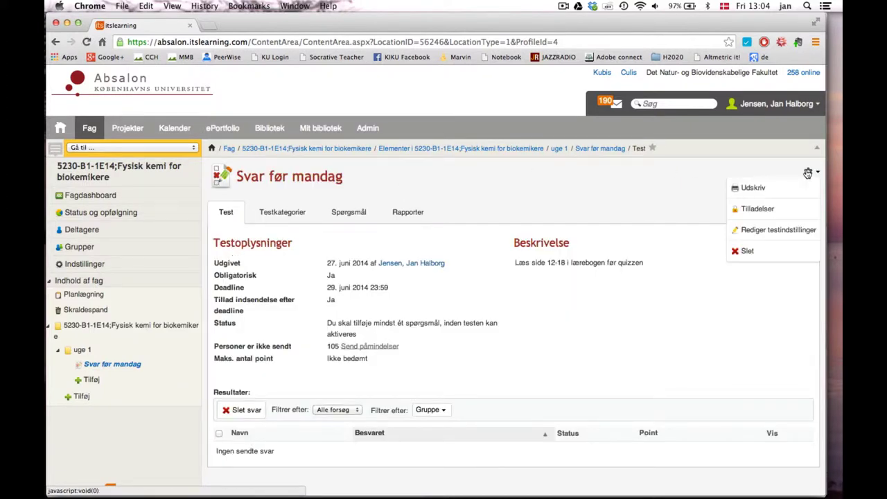
pyautogui.click(771, 229)
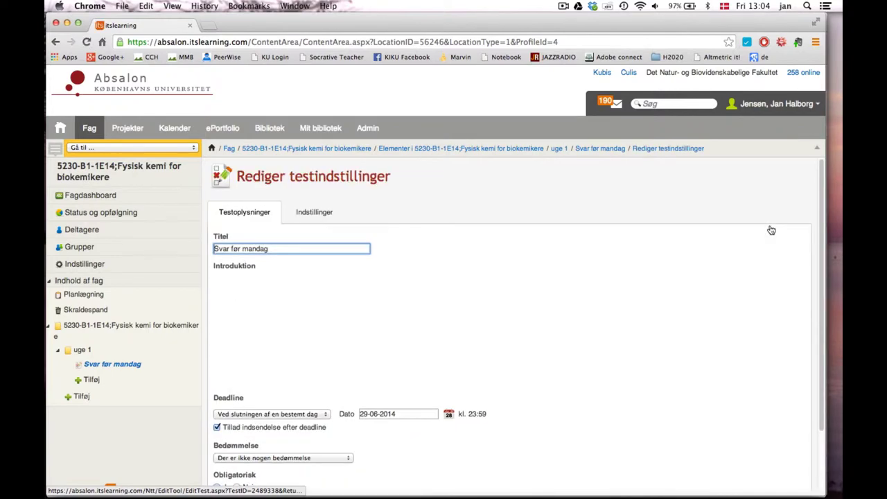
pyautogui.click(324, 214)
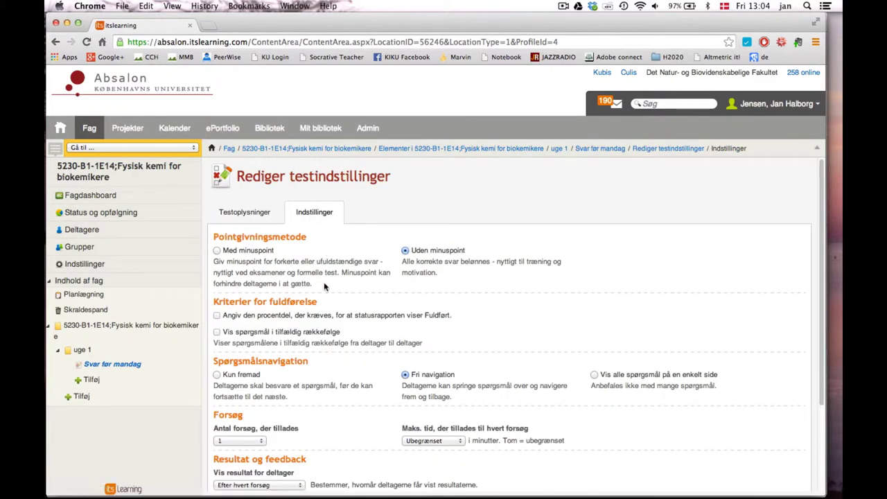
pyautogui.scroll(-2, 323, 286)
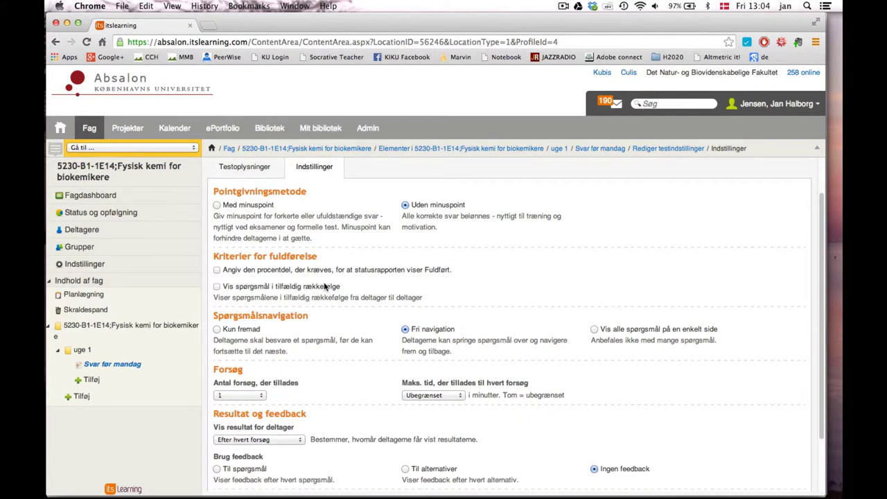
pyautogui.scroll(-1, 324, 286)
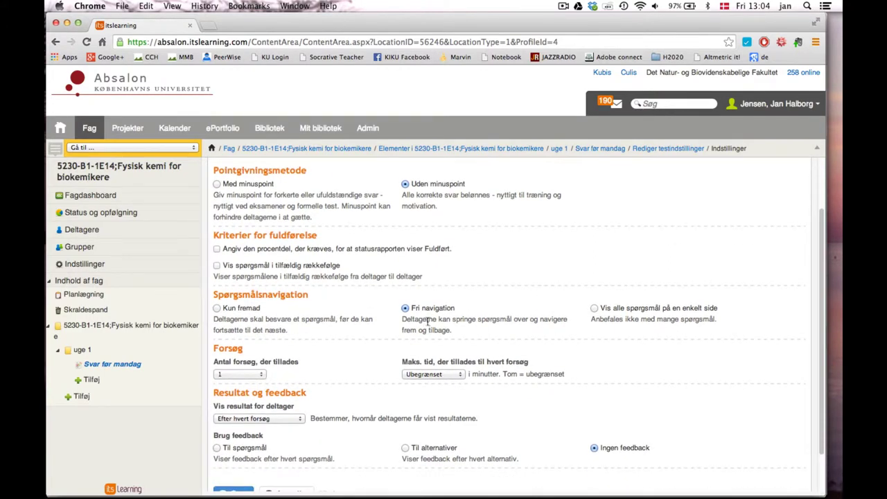
pyautogui.scroll(-2, 355, 331)
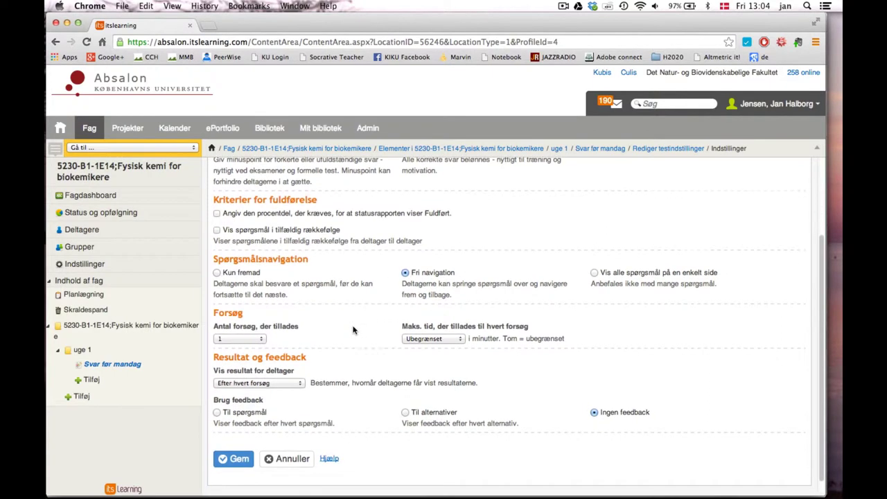
pyautogui.click(262, 339)
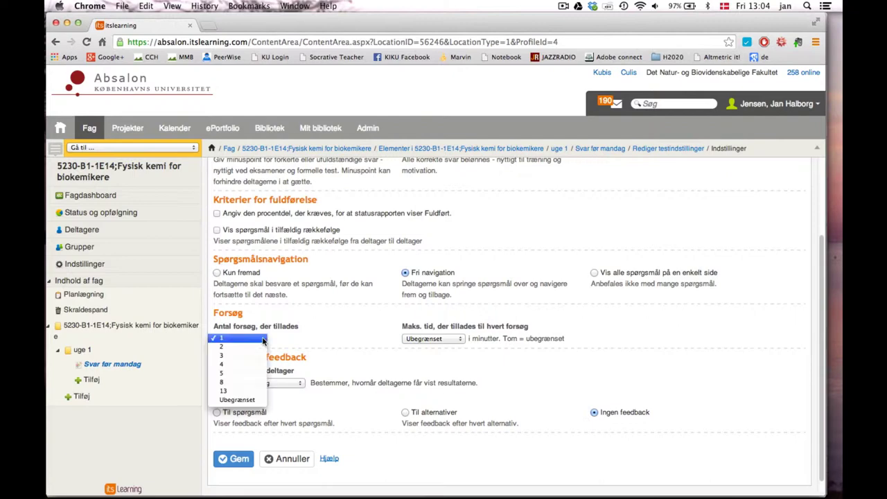
pyautogui.click(244, 401)
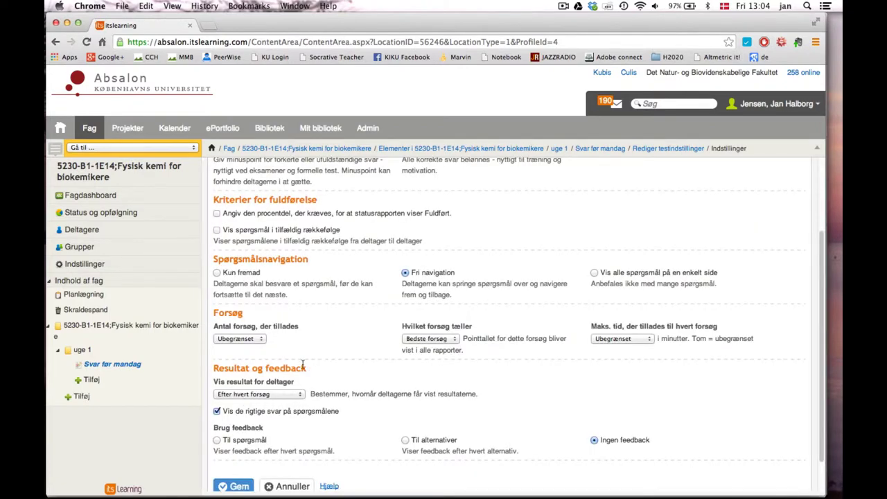
# Step: Turn off showing participants the correct answers to the questions and save the test settings
pyautogui.scroll(-2, 303, 367)
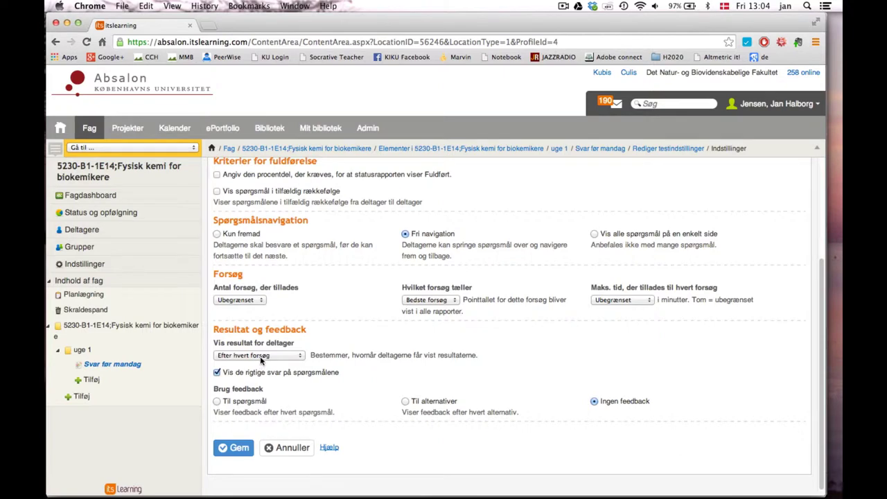
pyautogui.click(217, 372)
pyautogui.click(223, 448)
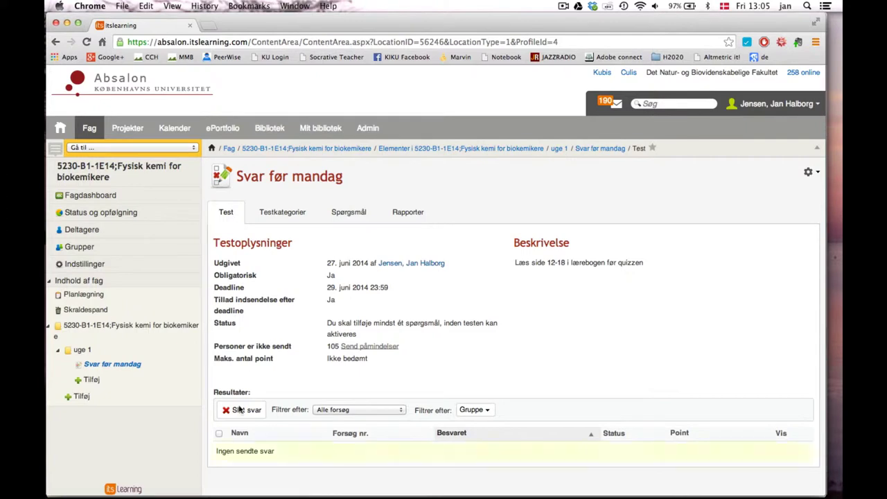
# Step: Add an Enten/eller question to the test with the text "Himlen er blå" and mark the answer Ja as correct
pyautogui.click(348, 214)
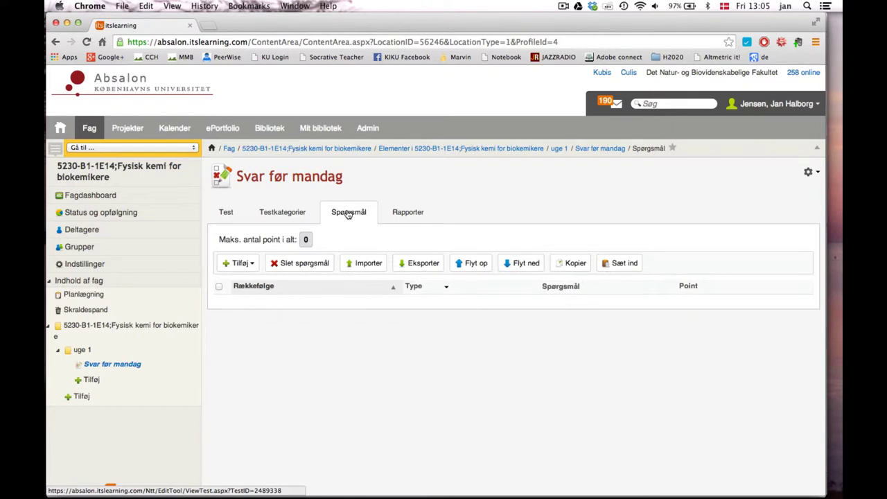
pyautogui.click(250, 266)
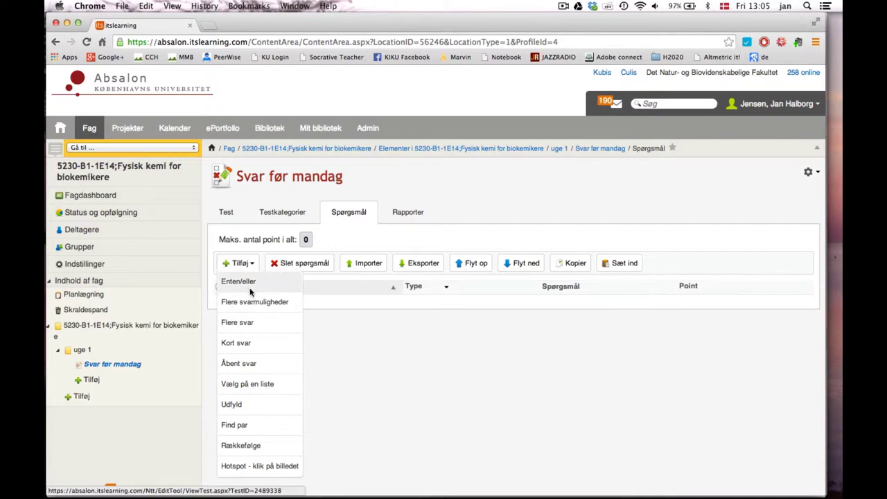
pyautogui.click(247, 285)
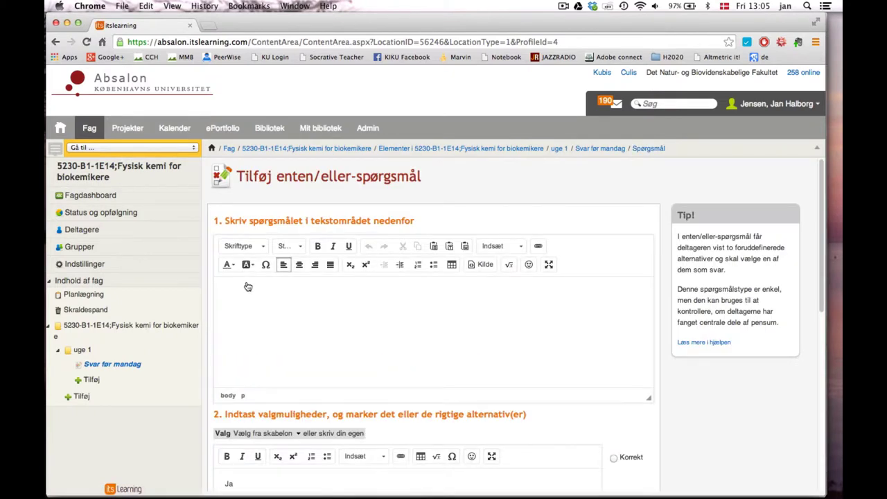
pyautogui.write('Himlen er blå')
pyautogui.scroll(-3, 395, 351)
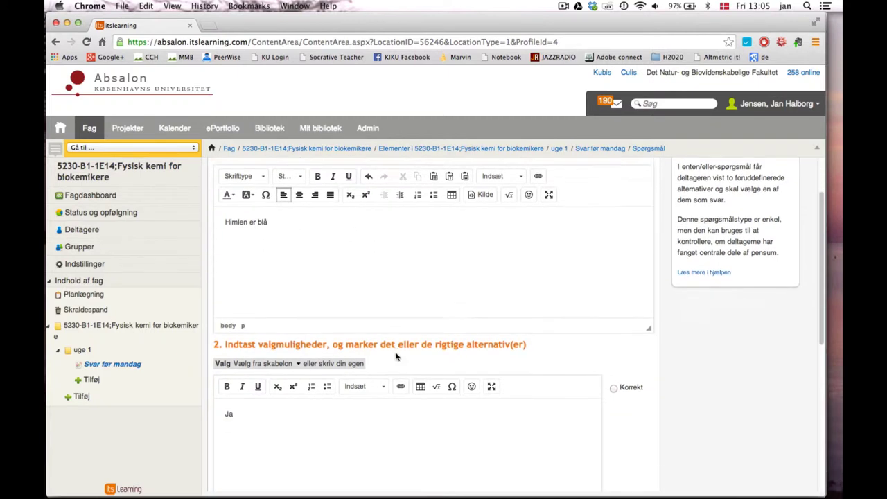
pyautogui.scroll(-2, 395, 352)
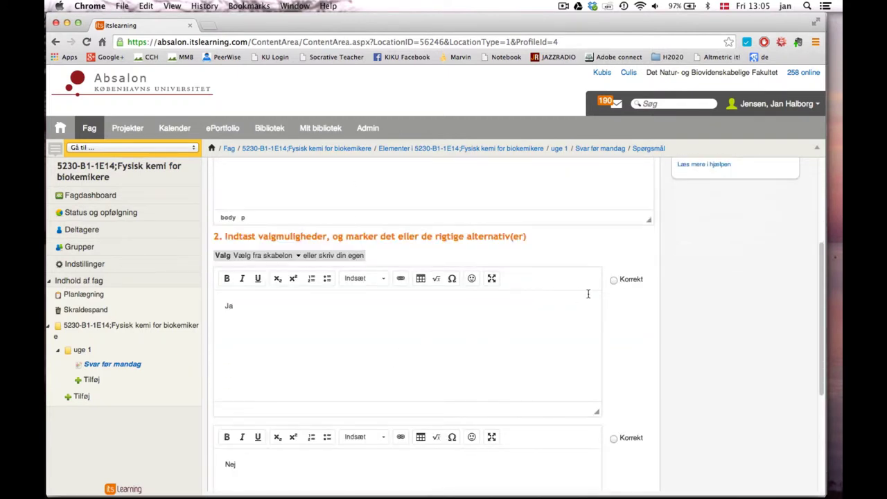
pyautogui.click(614, 281)
# Step: Add a question mark at the end of the text "Himlen er blå" and save the question
pyautogui.scroll(5, 435, 321)
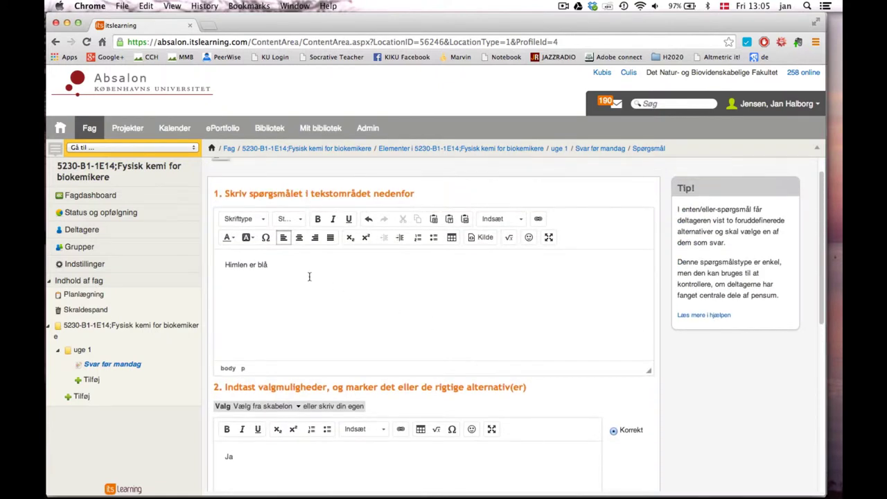
pyautogui.click(300, 268)
pyautogui.write('?')
pyautogui.scroll(-10, 316, 287)
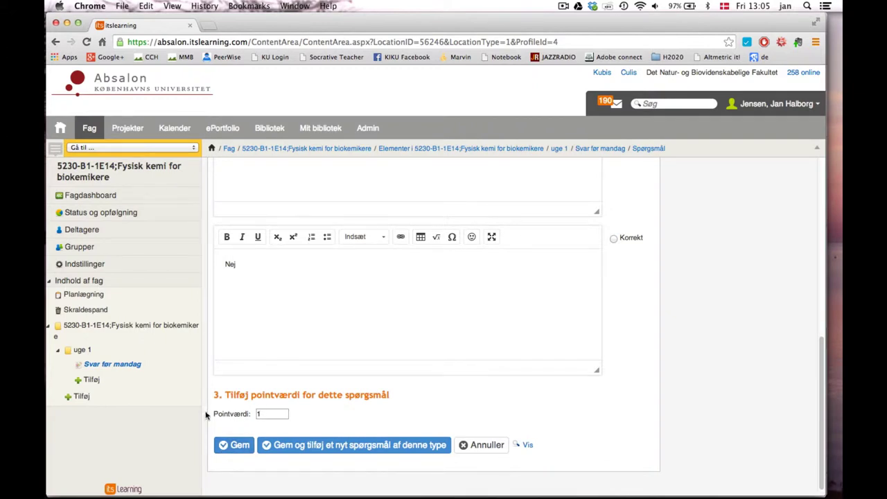
pyautogui.click(234, 445)
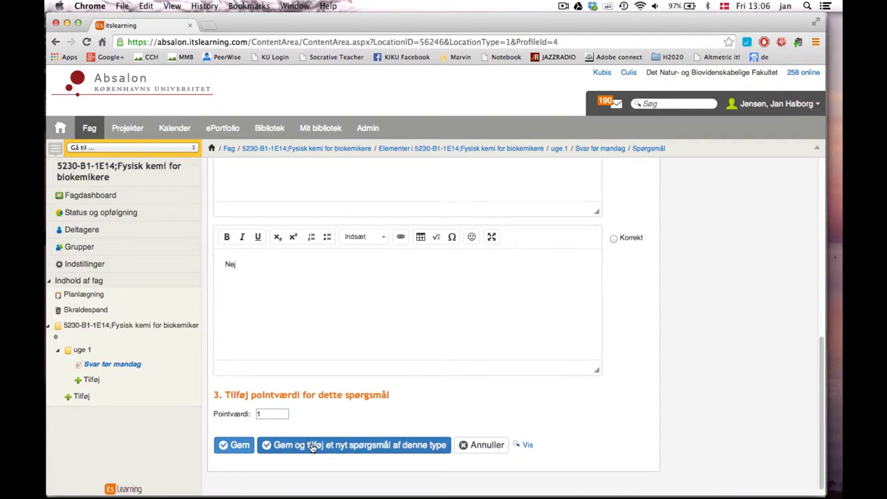
pyautogui.click(238, 445)
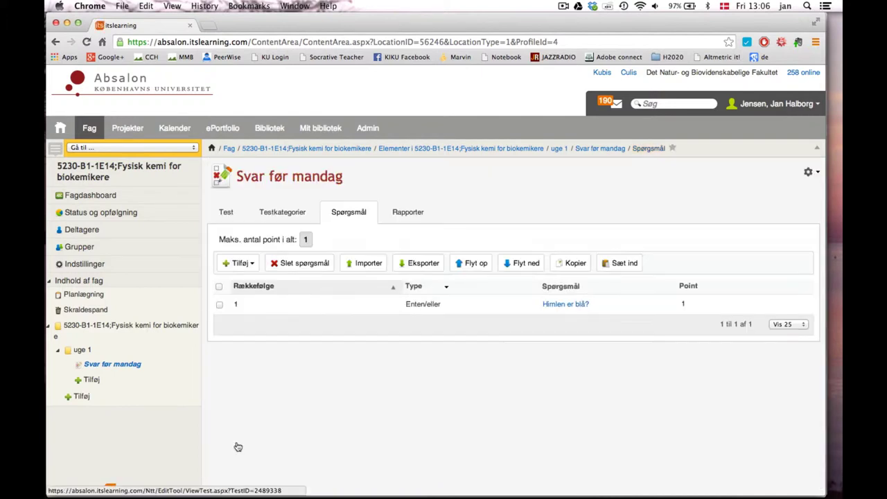
# Step: Create a question of the type Flere svarmuligheder with the text "Hvad farve er himlen?"
pyautogui.click(255, 265)
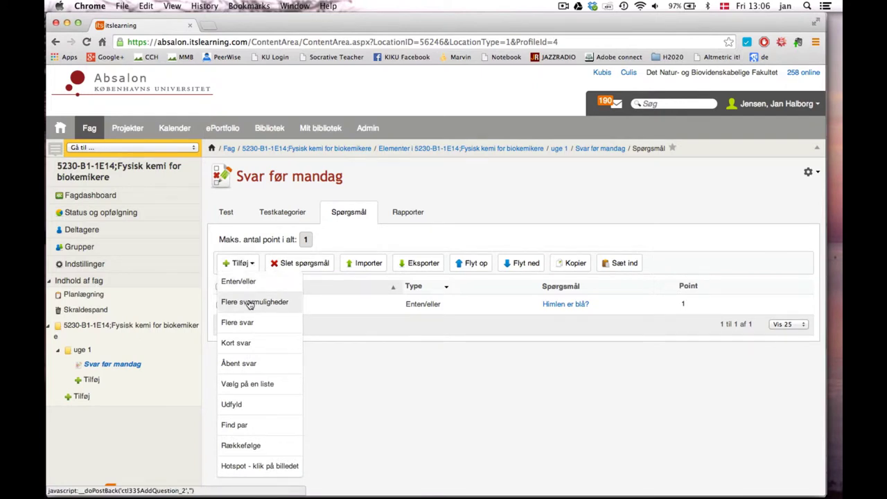
pyautogui.click(250, 305)
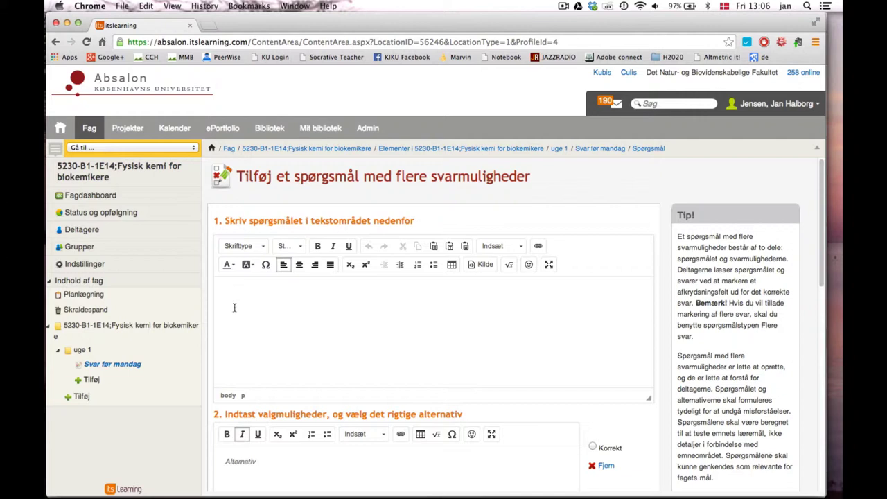
pyautogui.write('Hvad farve er him')
pyautogui.press('BackSpace')
pyautogui.write('len?')
# Step: Fill in the three answer alternatives of the sky colour question with grøn, blå and hvid
pyautogui.scroll(-8, 292, 349)
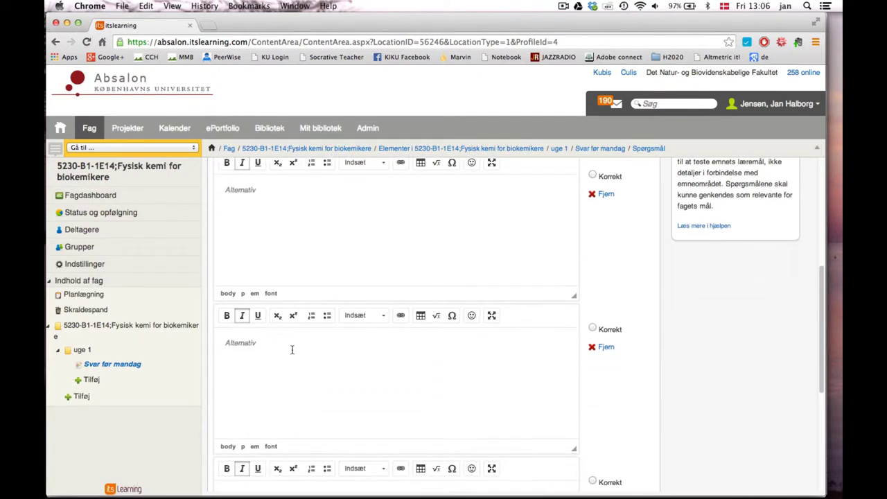
pyautogui.scroll(3, 292, 349)
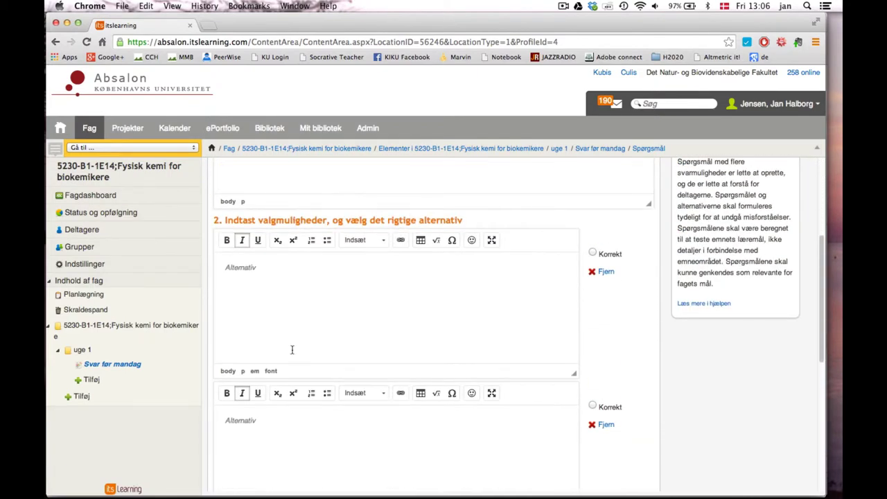
pyautogui.click(248, 274)
pyautogui.write('r')
pyautogui.write('grøn')
pyautogui.click(248, 421)
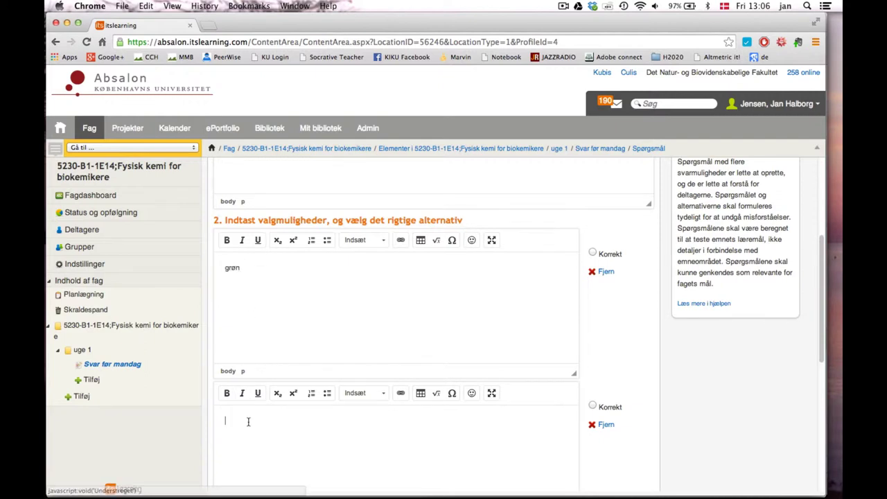
pyautogui.write('blå')
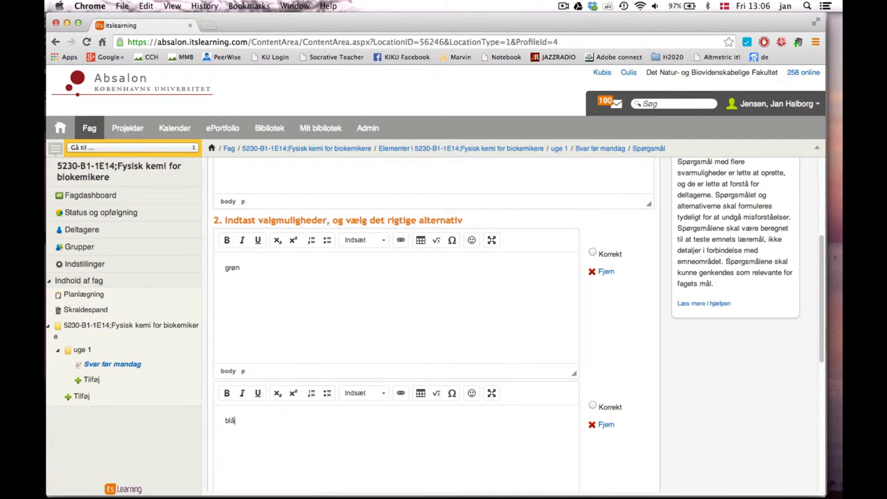
pyautogui.scroll(-5, 326, 457)
pyautogui.click(271, 438)
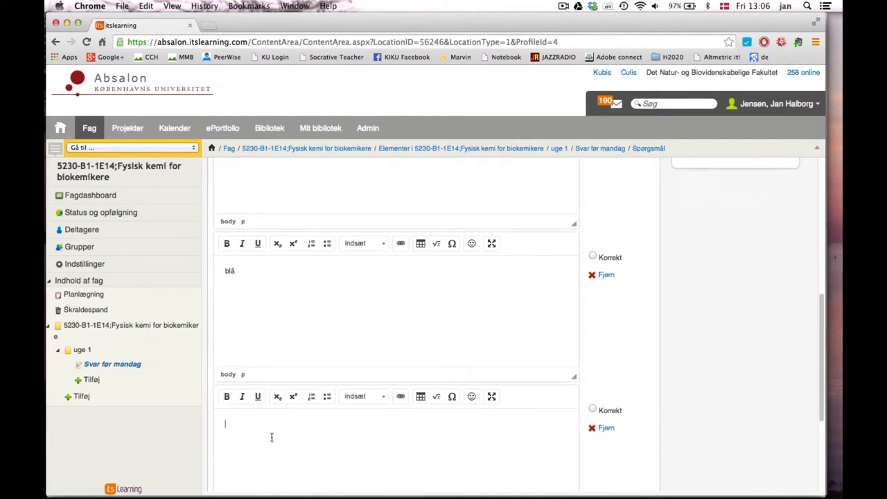
pyautogui.write('hvid')
# Step: Add a fourth answer alternative, gul, to the sky colour question and save the question
pyautogui.scroll(-5, 521, 305)
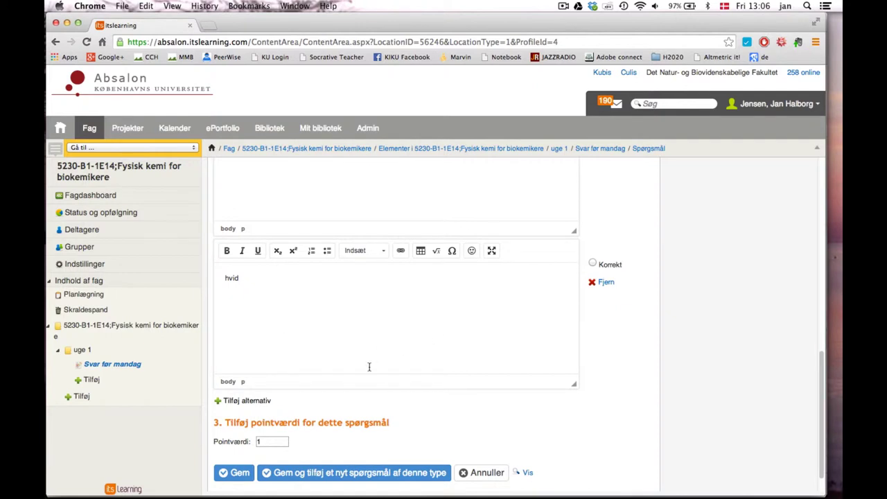
pyautogui.click(259, 402)
pyautogui.click(273, 431)
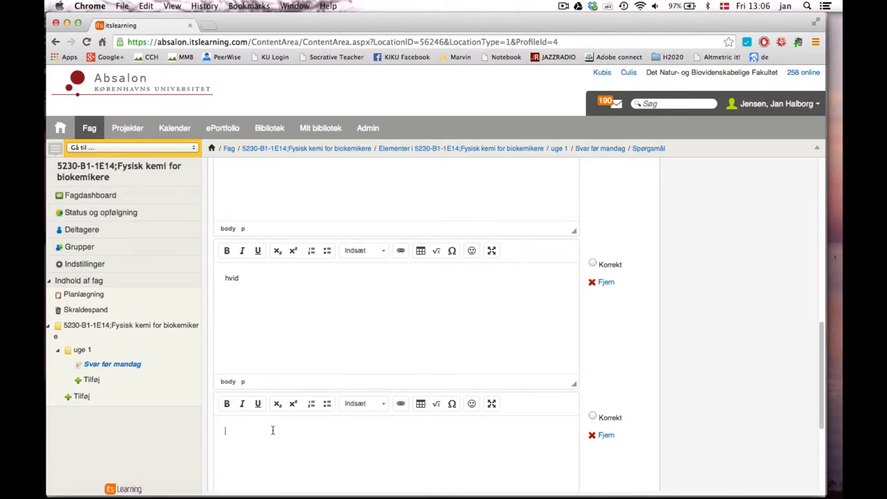
pyautogui.scroll(-2, 272, 431)
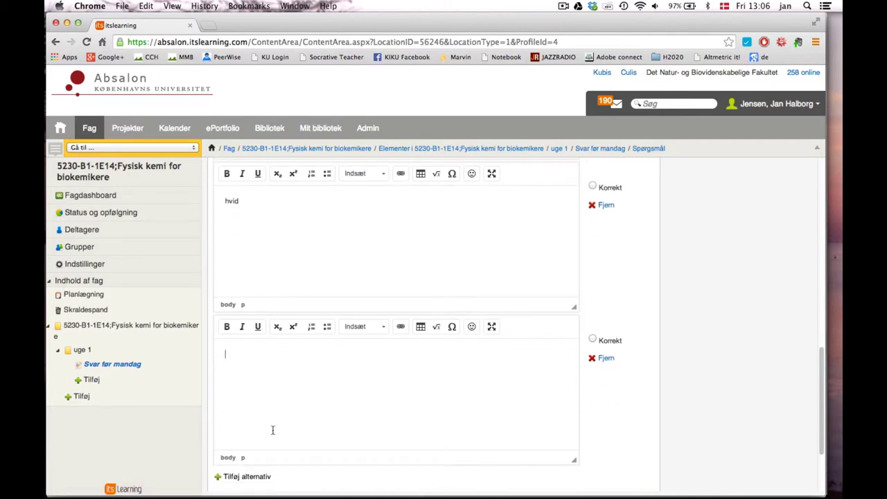
pyautogui.write('gul')
pyautogui.scroll(-3, 359, 409)
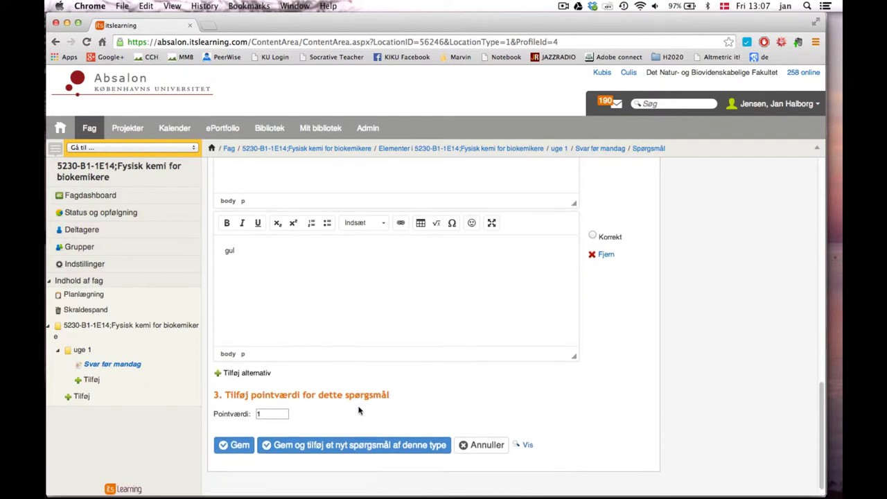
pyautogui.click(244, 445)
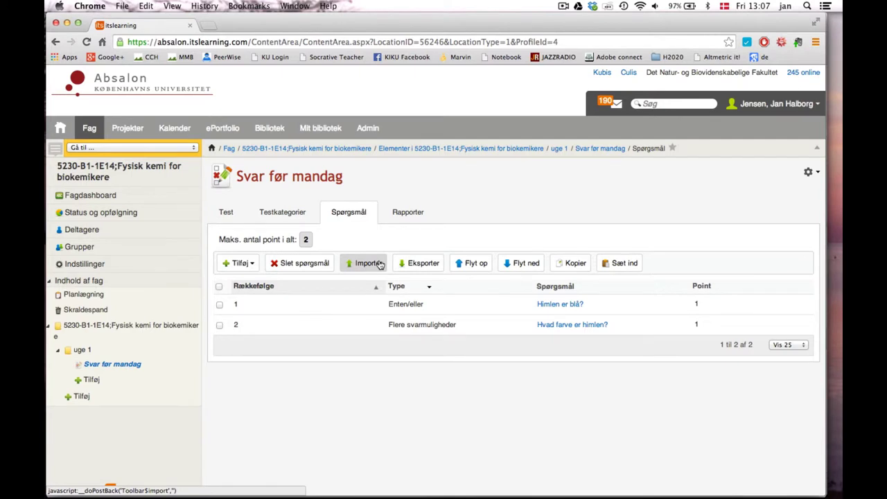
# Step: Activate the test from its overview page
pyautogui.click(238, 216)
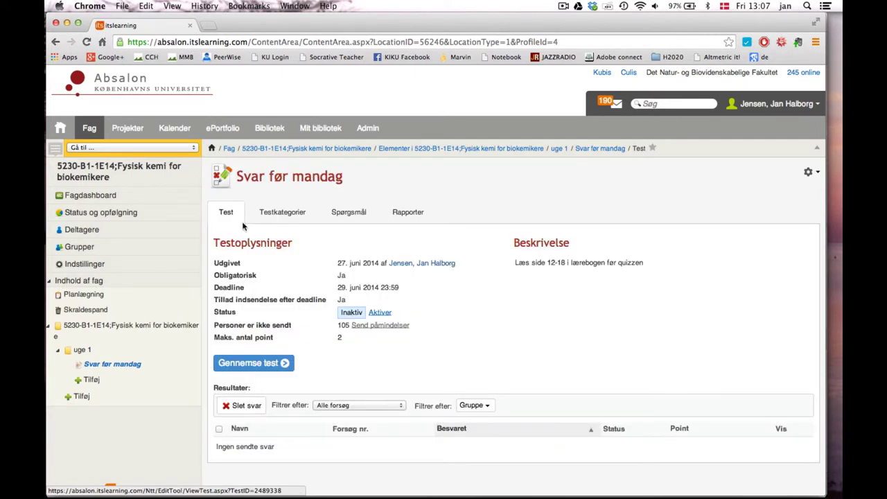
pyautogui.scroll(-1, 321, 348)
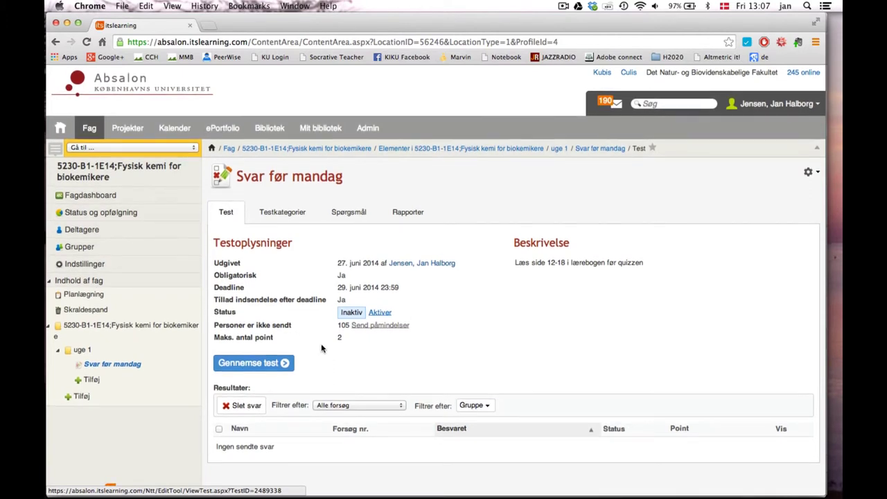
pyautogui.click(381, 313)
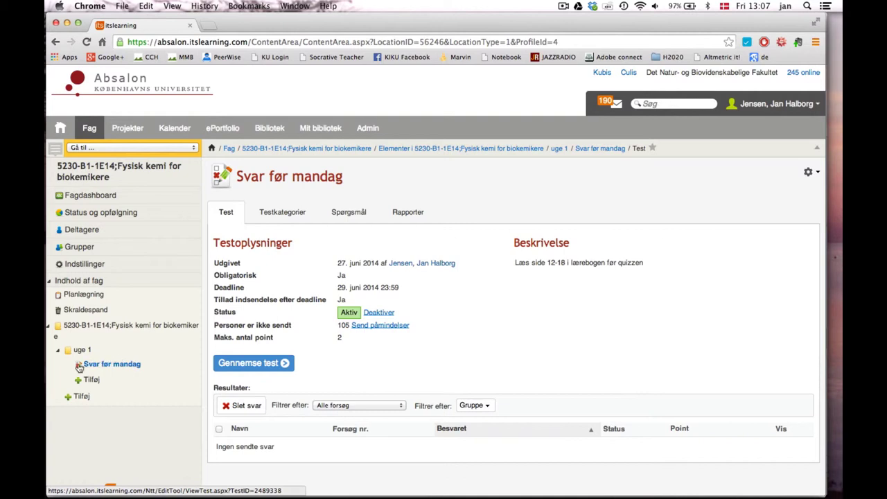
# Step: View the course as Studerende and open the test "Svar før mandag" in the uge 1 folder
pyautogui.click(105, 198)
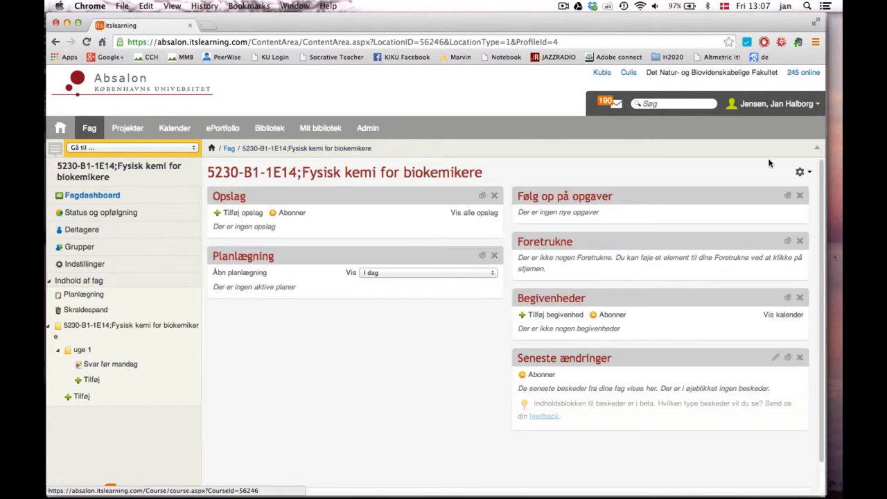
pyautogui.click(799, 172)
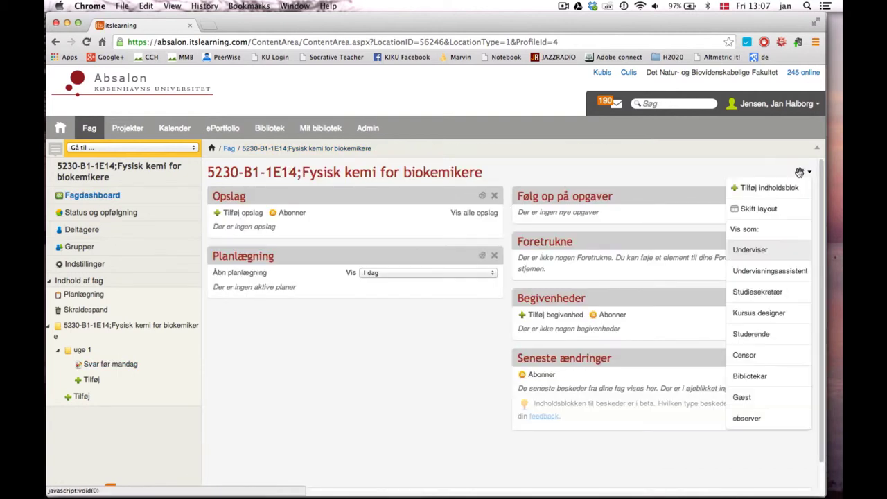
pyautogui.click(762, 334)
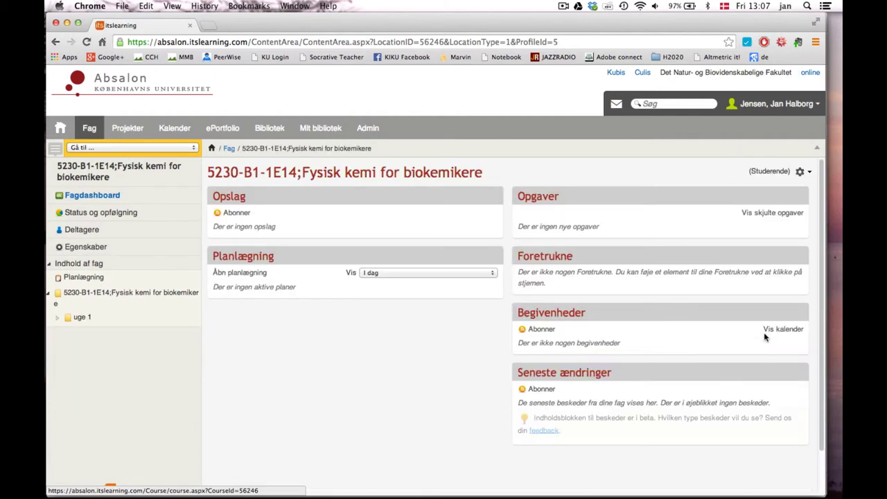
pyautogui.click(58, 318)
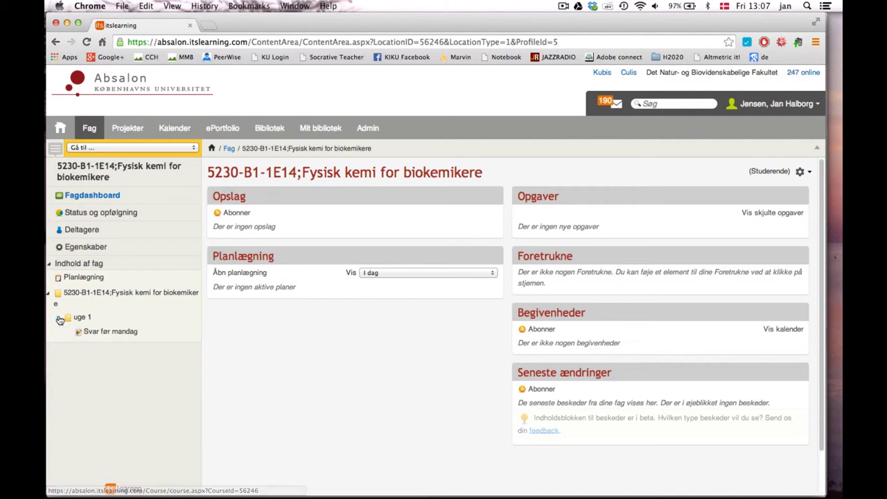
pyautogui.click(101, 332)
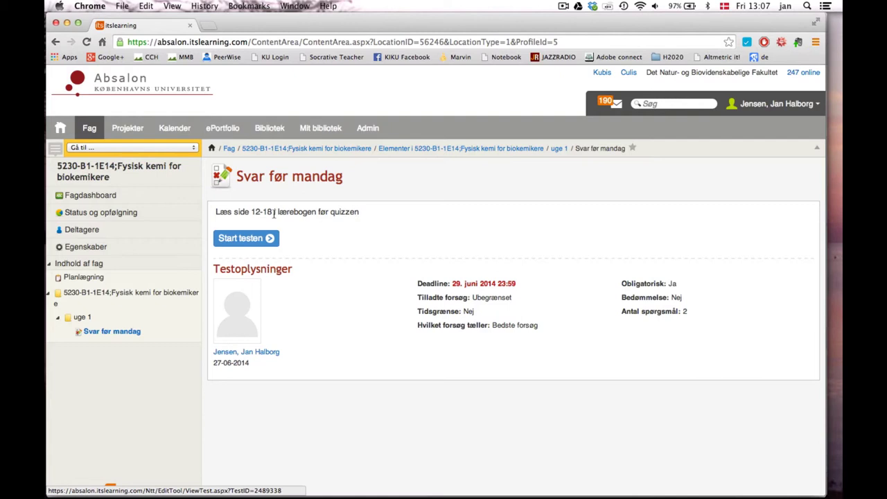
# Step: Start the test, answer Nej to question 1 and hvid to question 2, and submit it
pyautogui.click(244, 239)
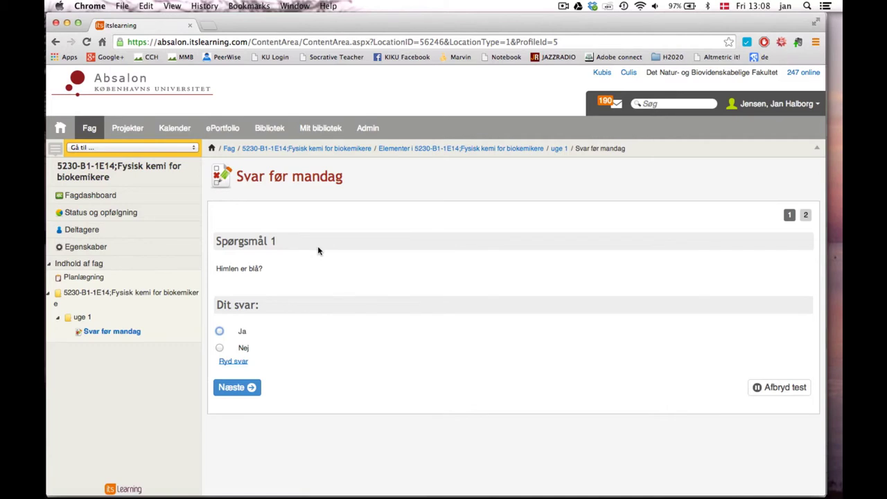
pyautogui.click(221, 348)
pyautogui.click(234, 388)
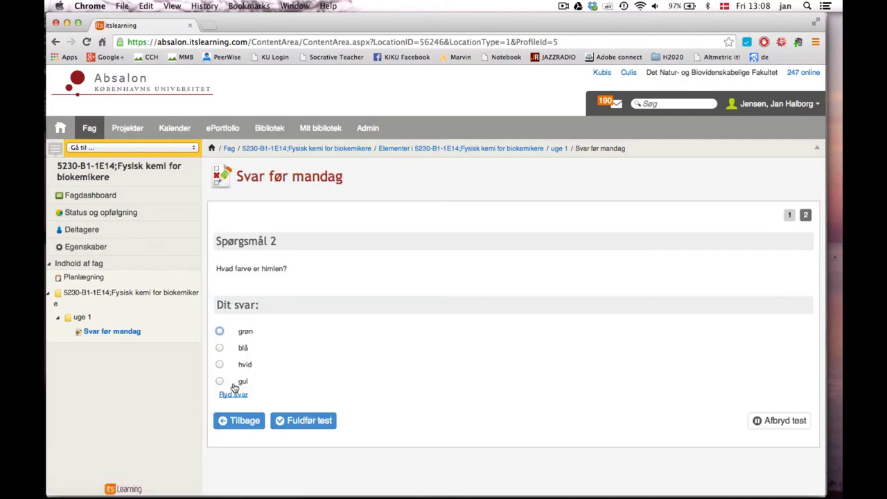
pyautogui.click(220, 364)
pyautogui.click(303, 422)
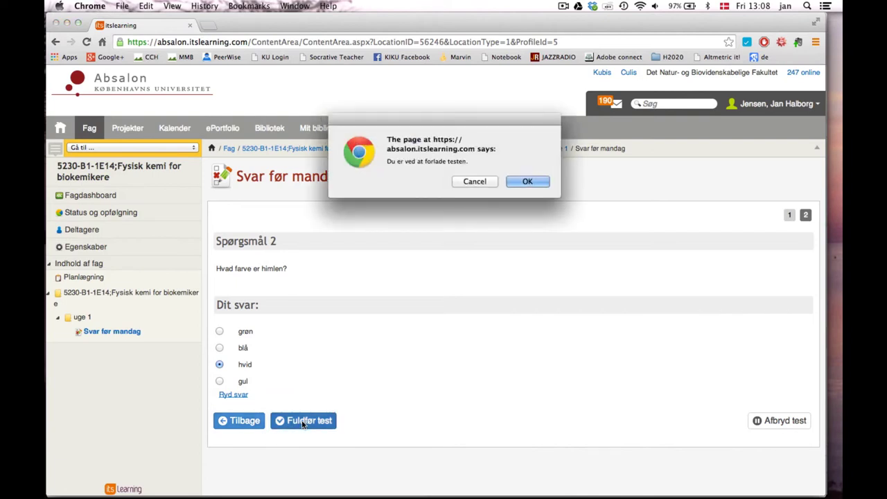
pyautogui.click(528, 182)
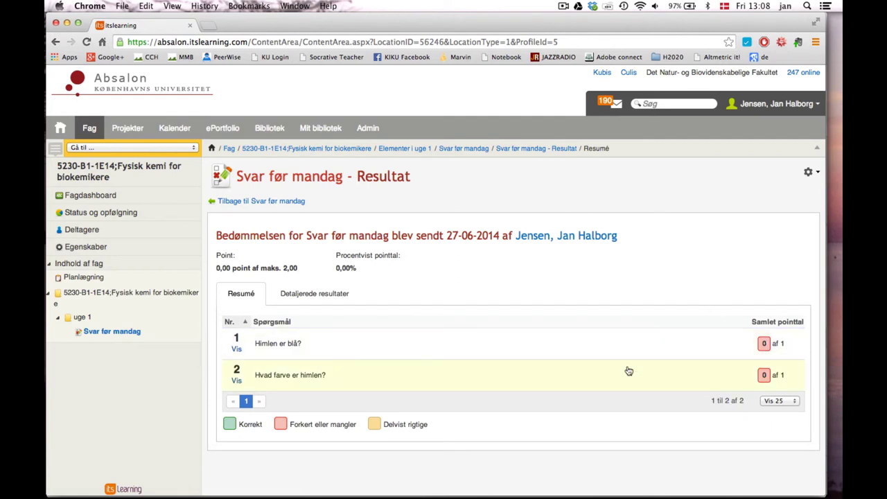
# Step: Examine the detailed results of the submitted test, question by question
pyautogui.click(334, 295)
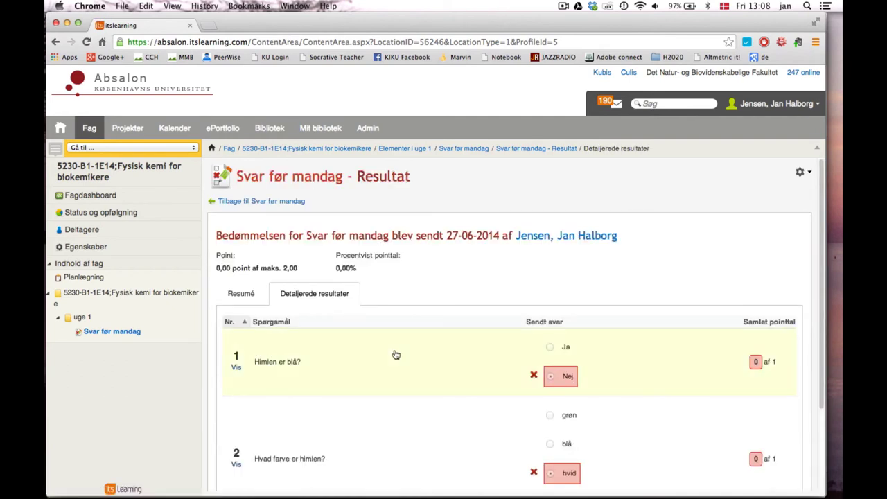
pyautogui.scroll(-3, 392, 354)
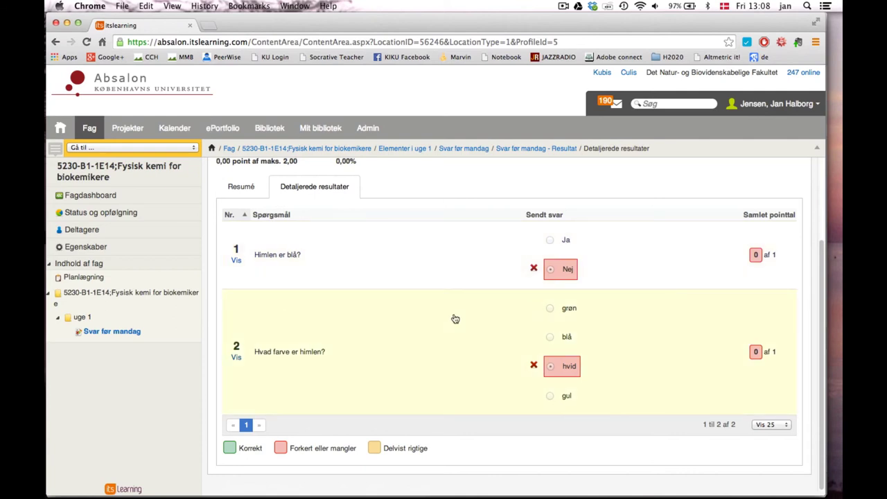
# Step: Retake the test "Svar før mandag", answering Ja to question 1 and blå to question 2, and submit it
pyautogui.scroll(3, 440, 317)
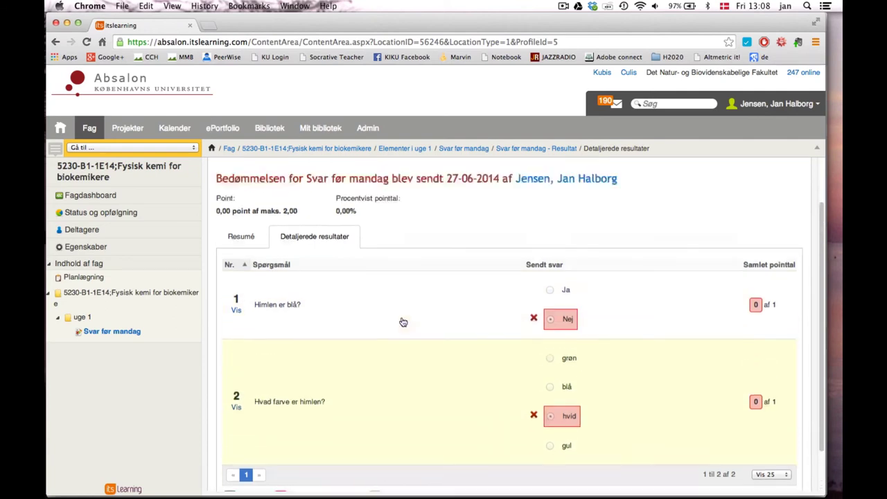
pyautogui.click(137, 333)
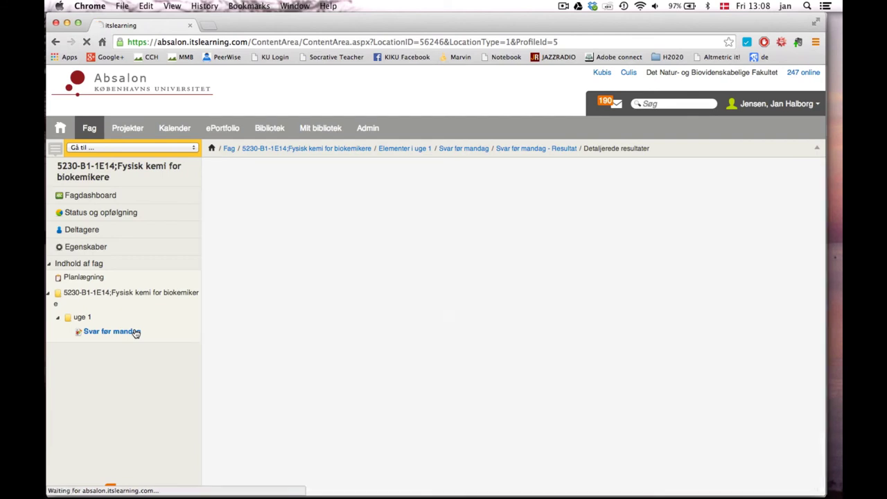
pyautogui.click(241, 238)
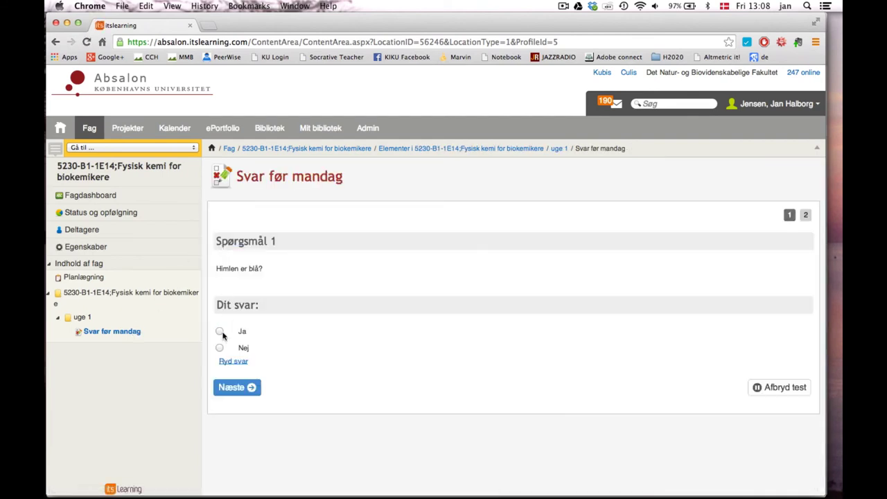
pyautogui.click(220, 332)
pyautogui.click(236, 388)
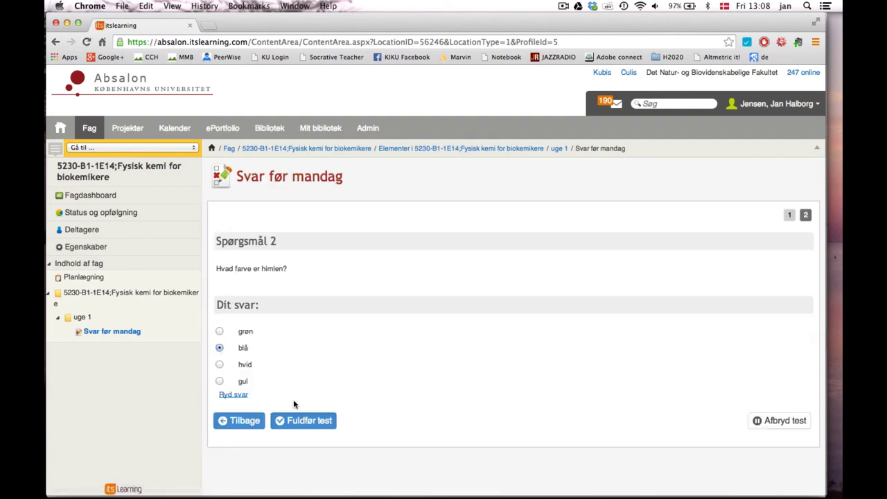
pyautogui.click(295, 420)
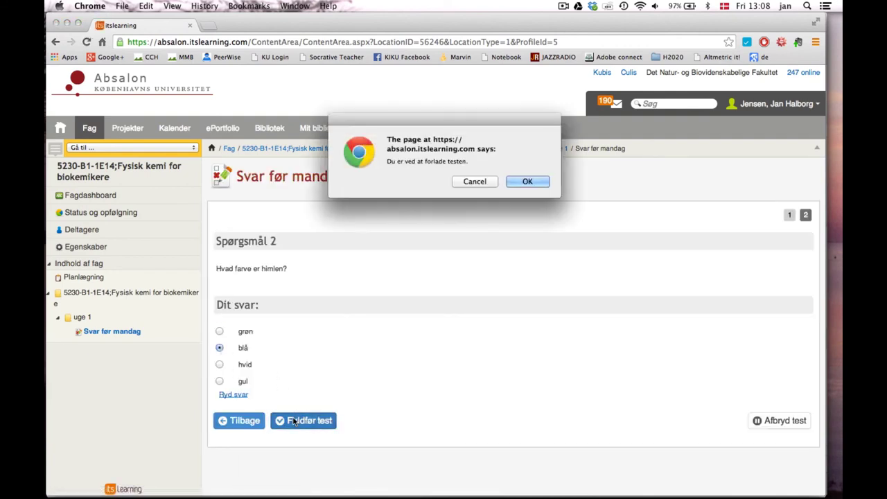
pyautogui.click(545, 179)
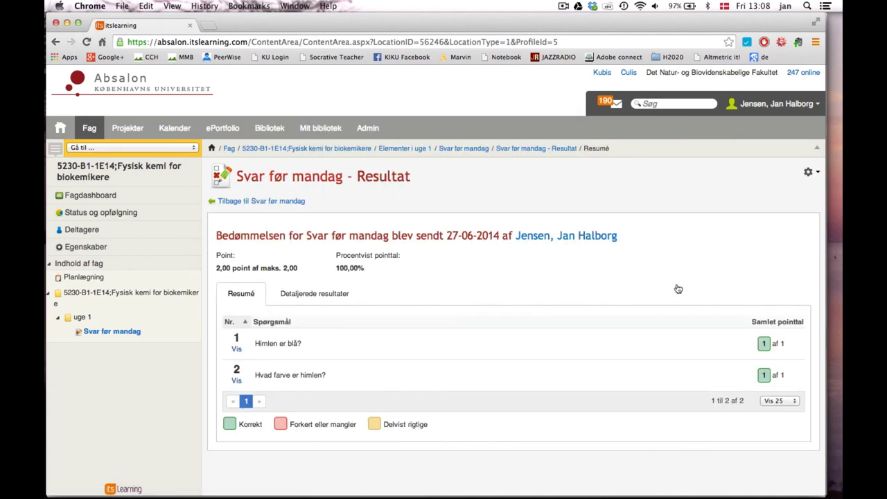